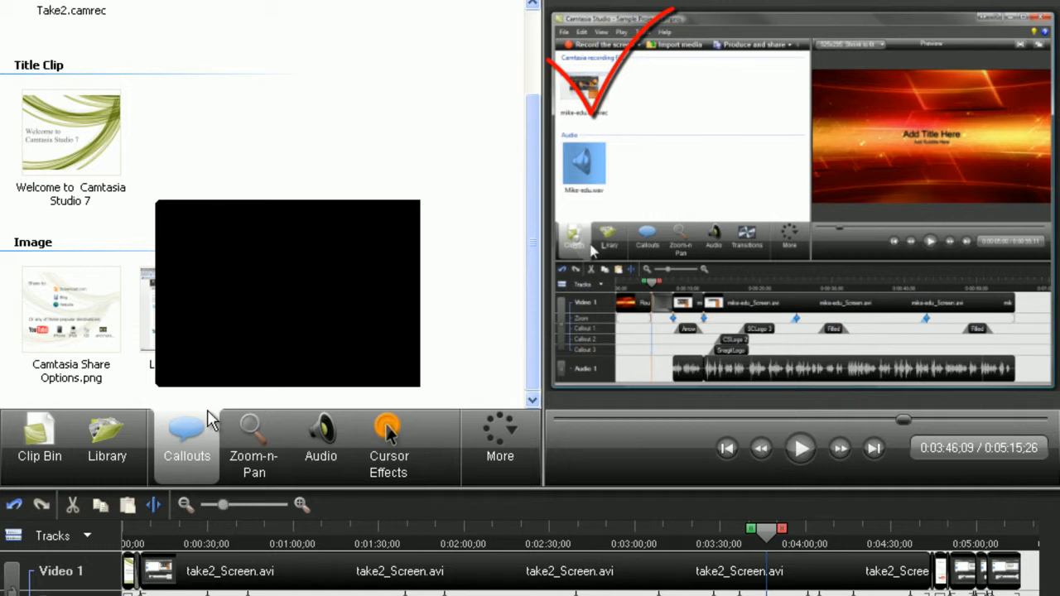
Open the callout settings and examine the full gallery of available callout shapes.
click(208, 419)
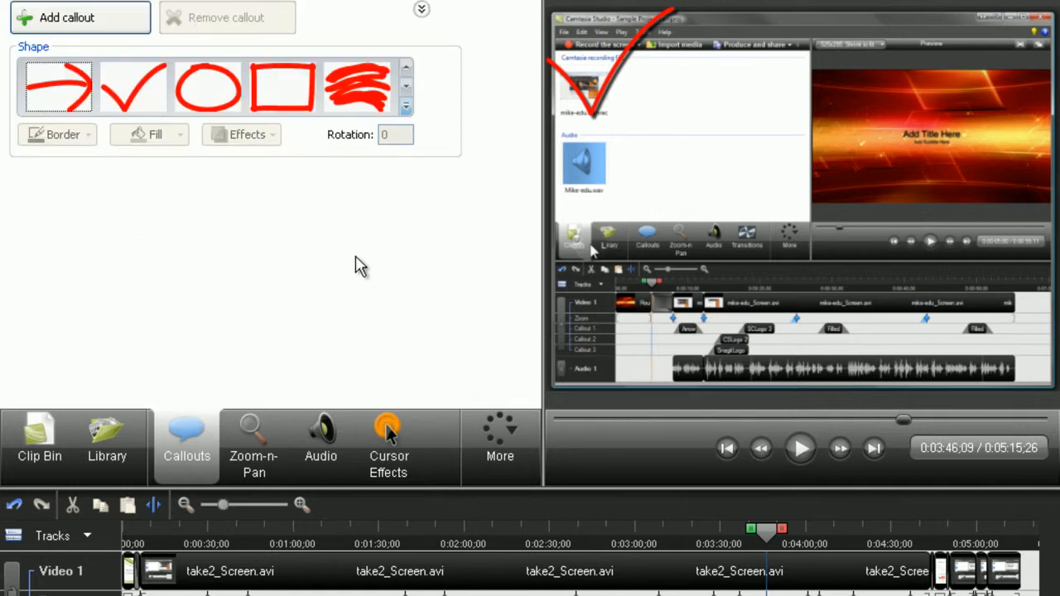
click(406, 108)
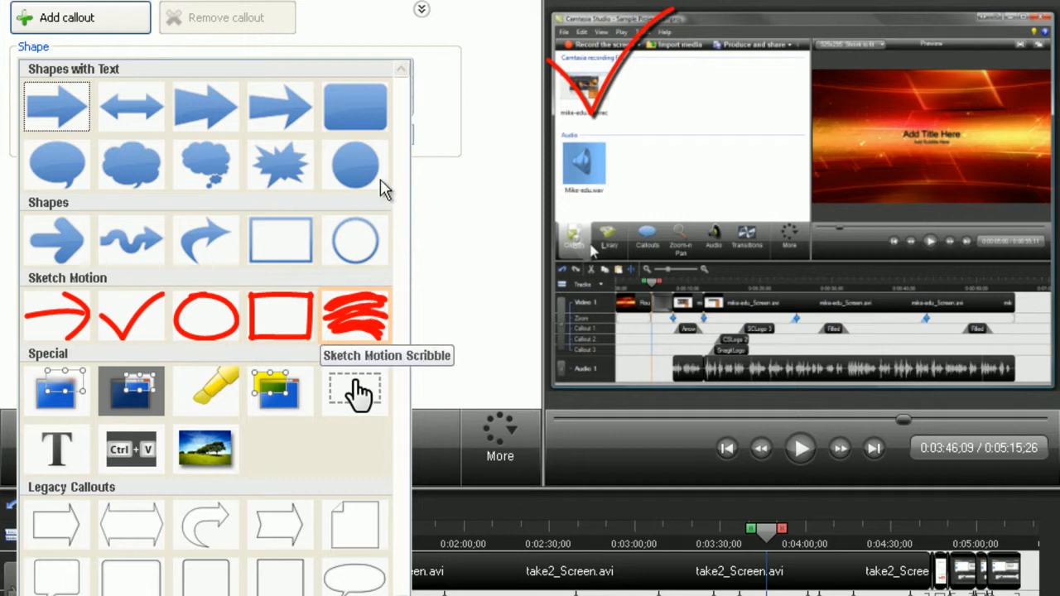
click(330, 48)
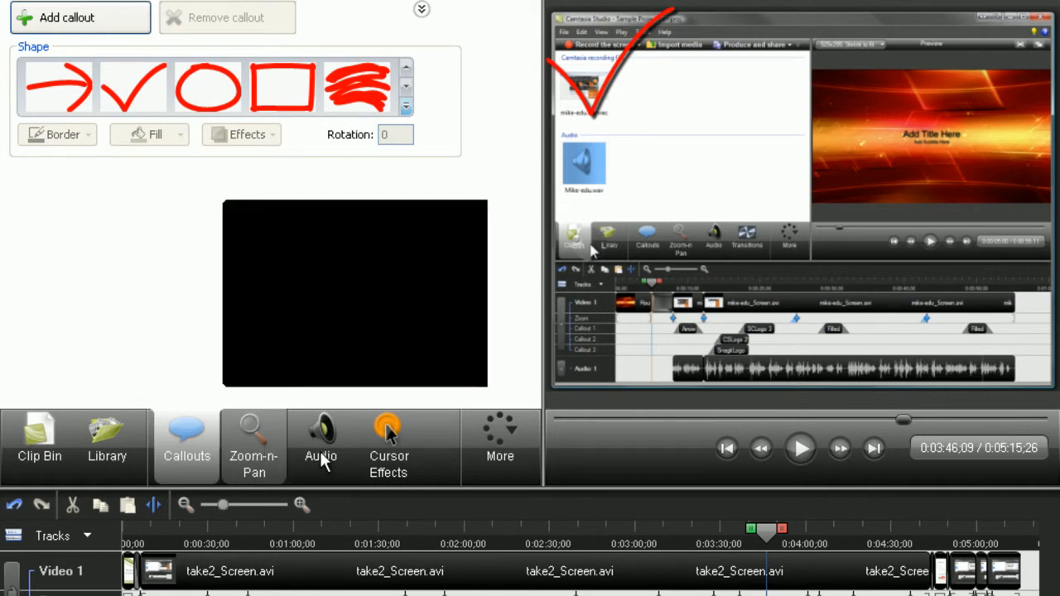
Open the cursor effects, try a larger mouse cursor size and restore it to 1.00.
click(385, 431)
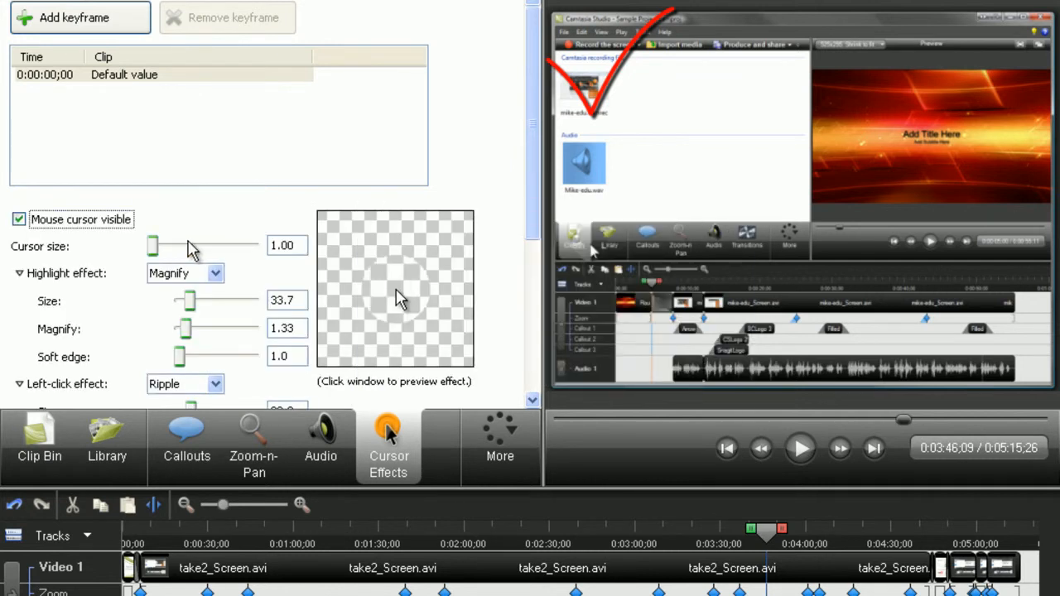
click(156, 247)
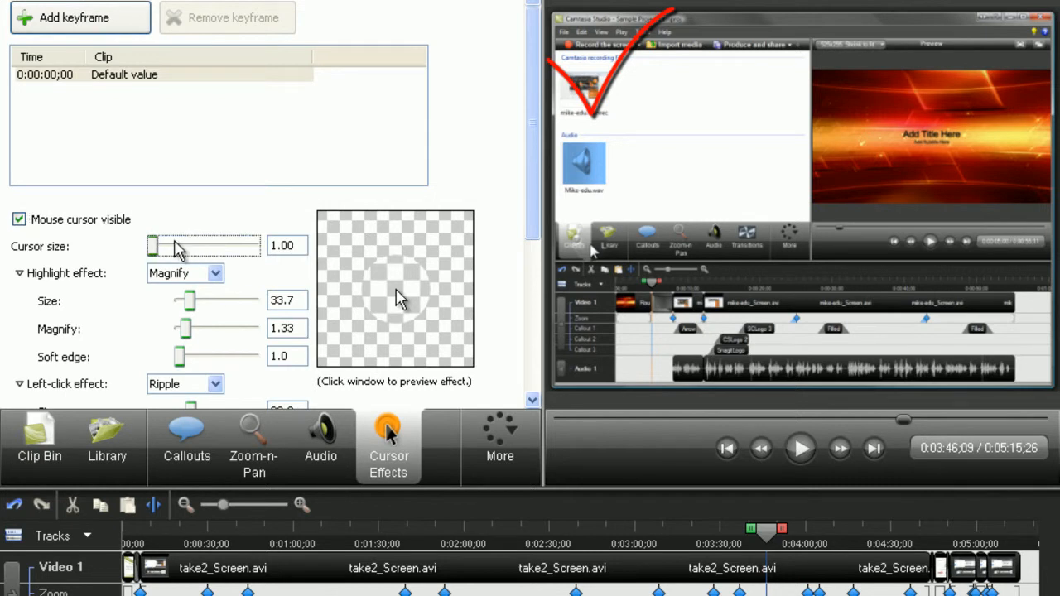
mouse_move(153, 245)
mouse_down()
mouse_move(195, 246)
mouse_move(154, 242)
mouse_up()
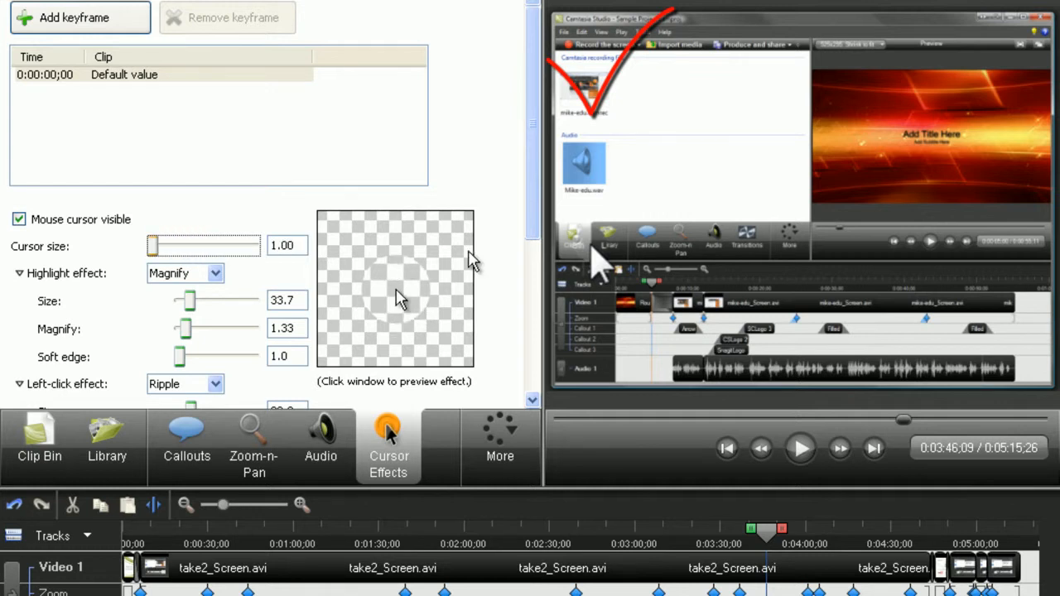
Try the Highlight and Spotlight cursor highlight effects, and return the highlight effect to Magnify.
drag(531, 226, 532, 269)
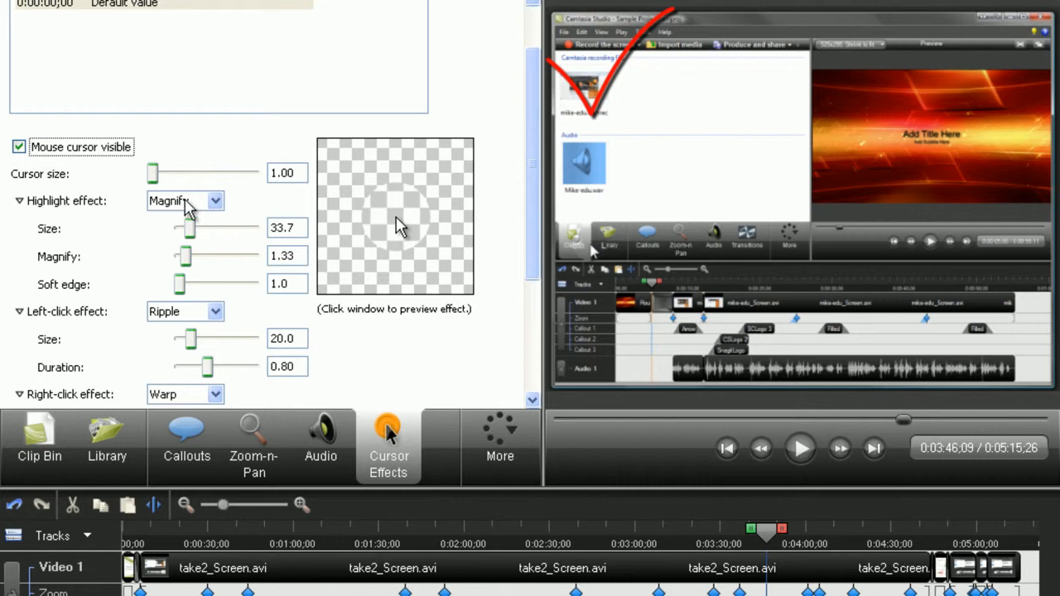
click(188, 206)
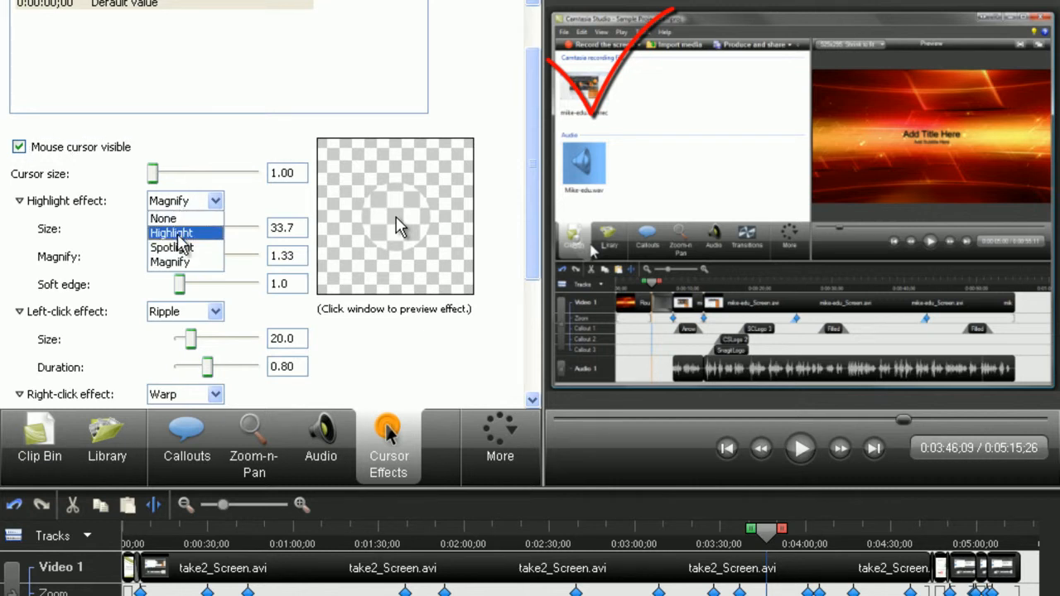
click(179, 236)
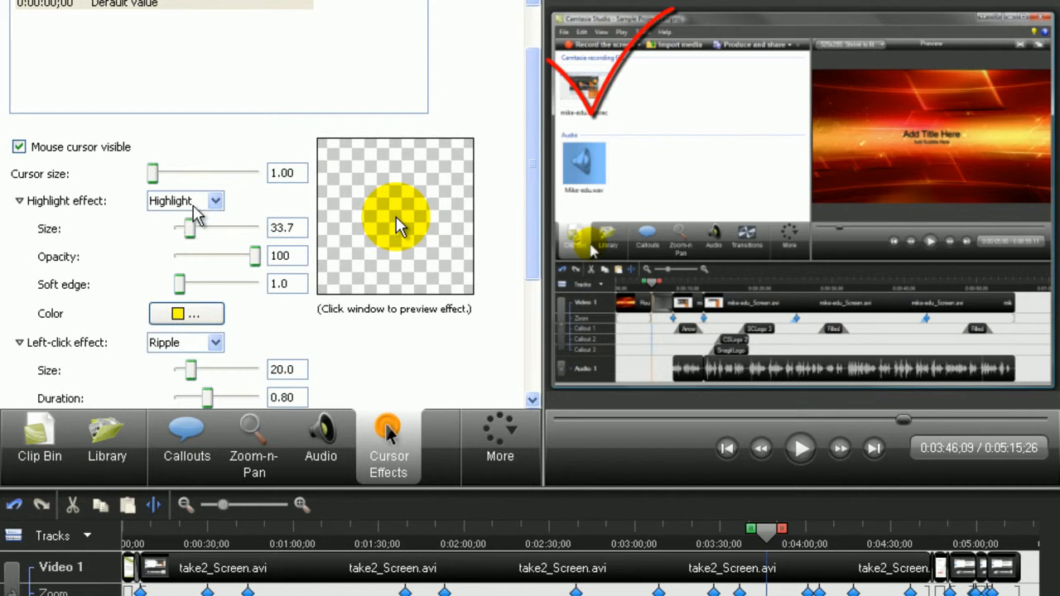
click(195, 204)
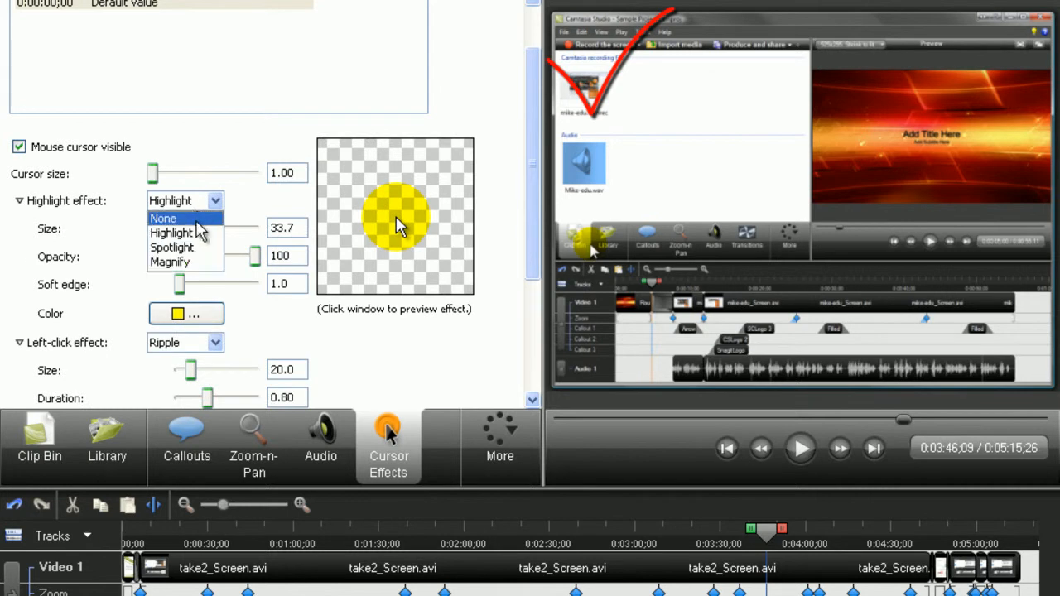
click(194, 248)
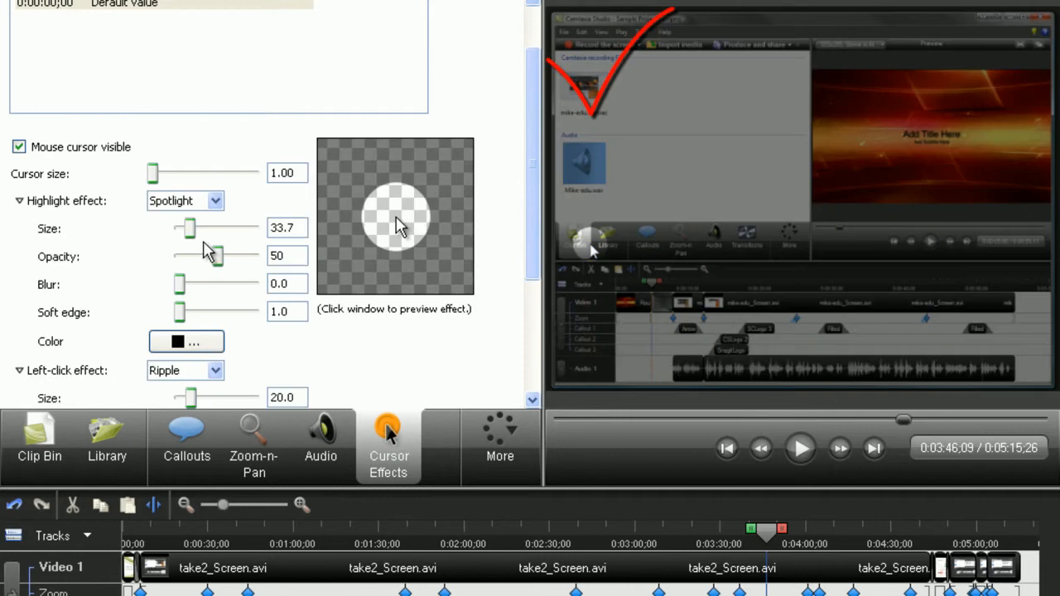
click(215, 201)
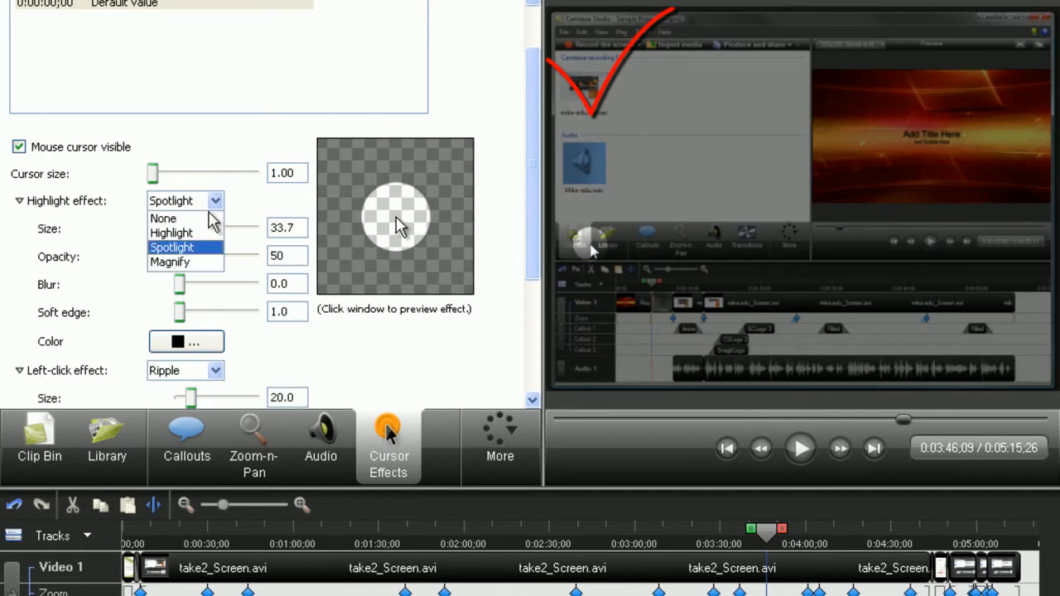
click(197, 266)
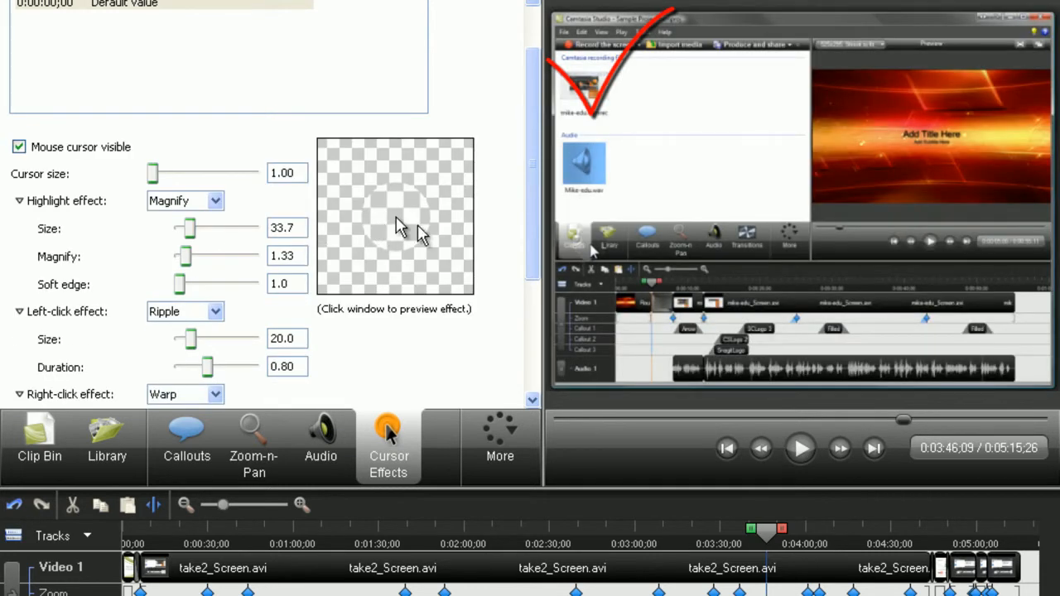
Try the Rings and Warp left-click effects, and return the left-click effect to Ripple.
click(215, 314)
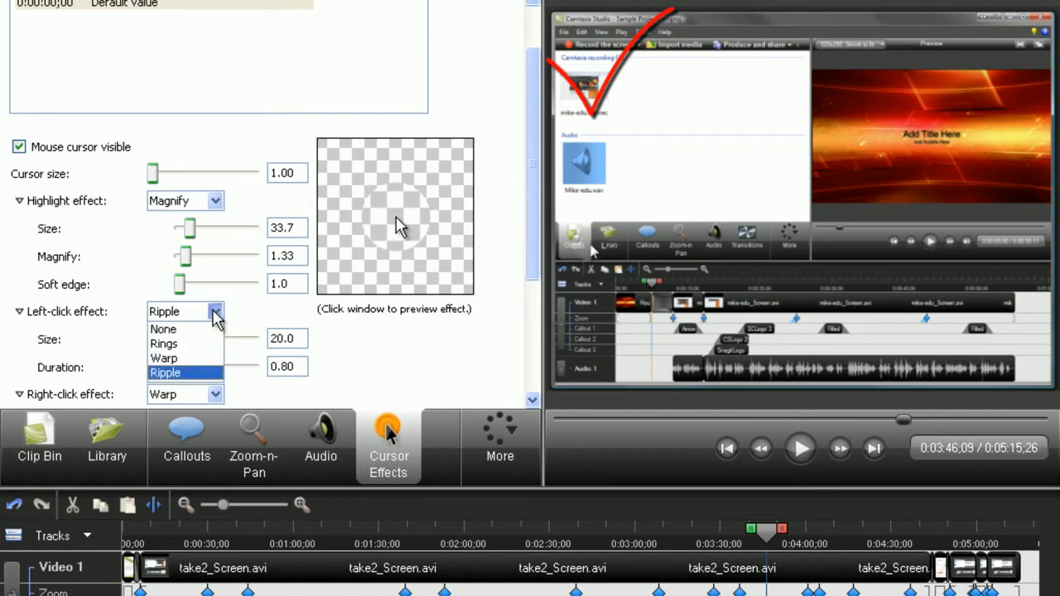
click(182, 345)
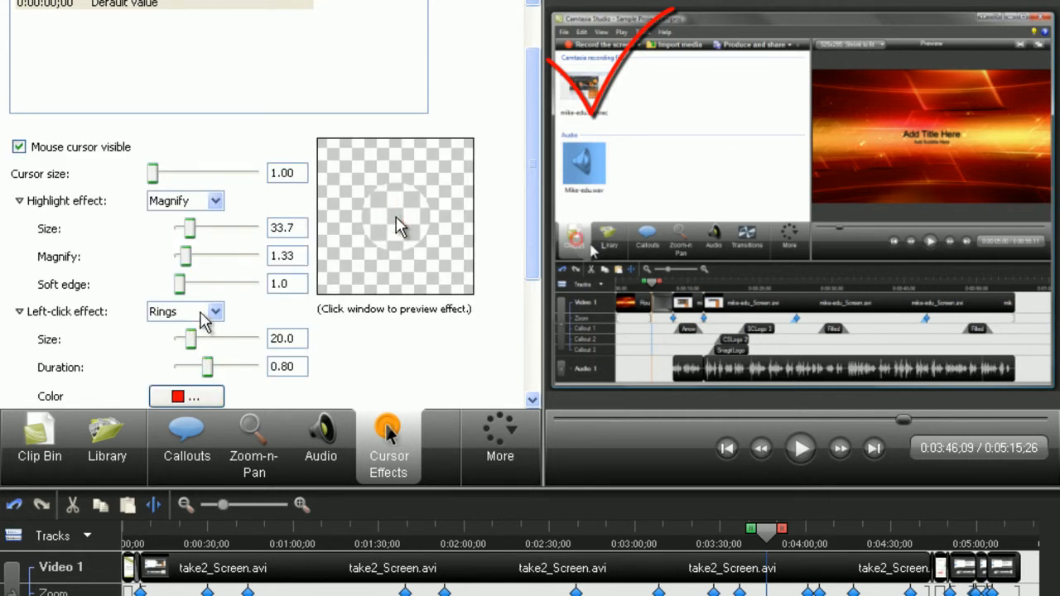
click(214, 313)
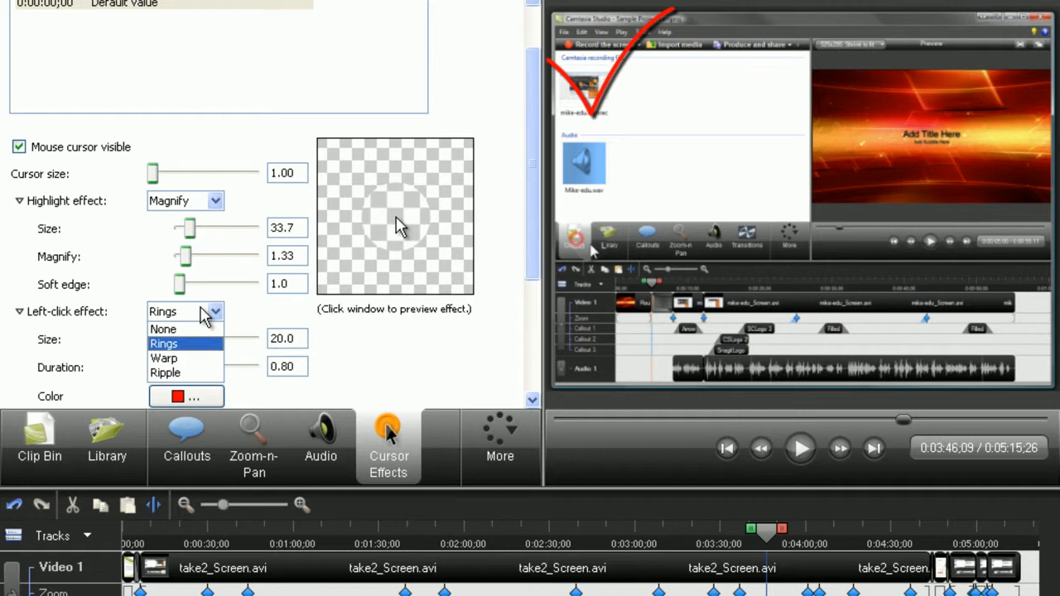
click(190, 357)
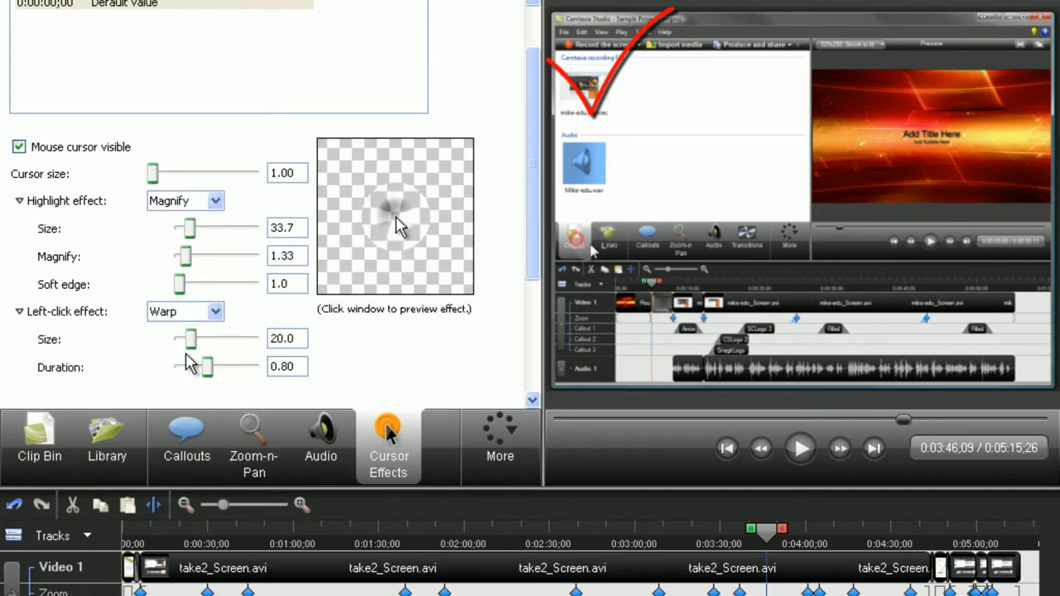
click(186, 317)
click(178, 372)
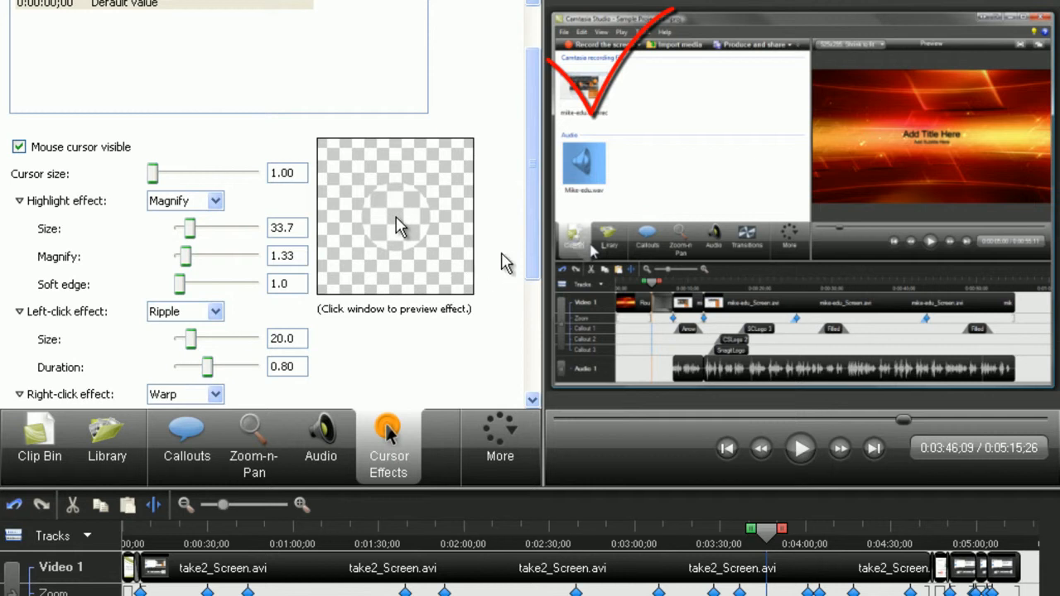
Review the click sound options for the left click and preview the right-click sound.
drag(530, 249, 538, 367)
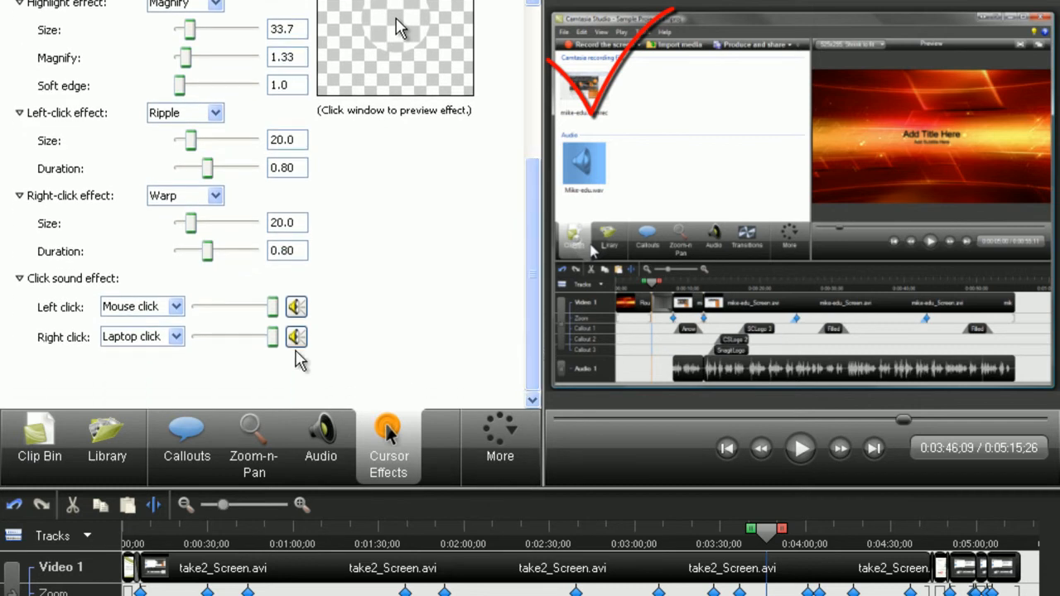
click(176, 308)
click(184, 346)
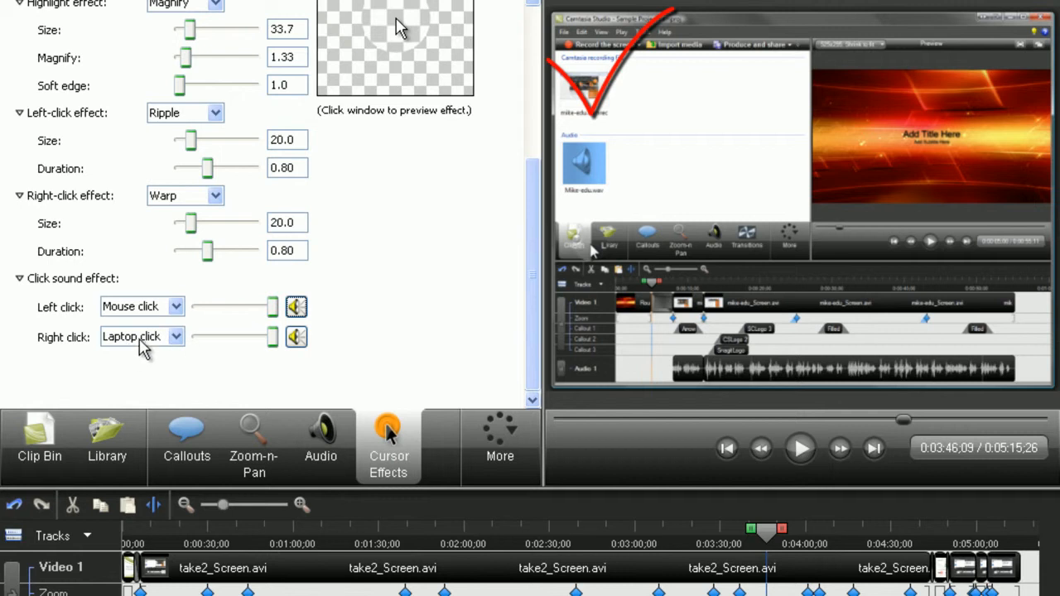
click(298, 336)
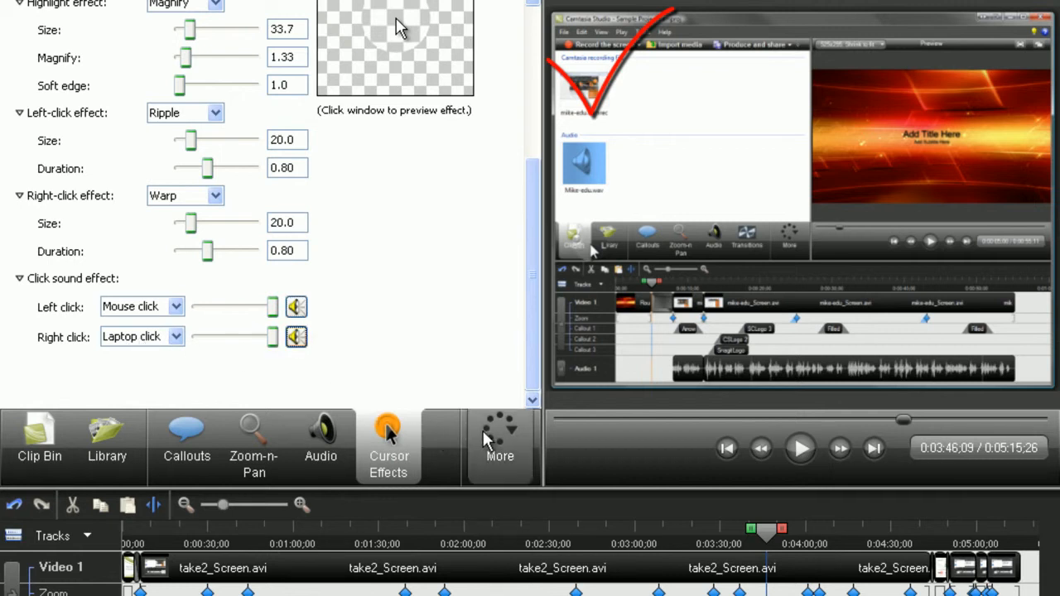
Add a Zoom-n-Pan keyframe at 0:03:46;09 by enlarging the zoom area, and zoom out to a 46% scale.
click(525, 465)
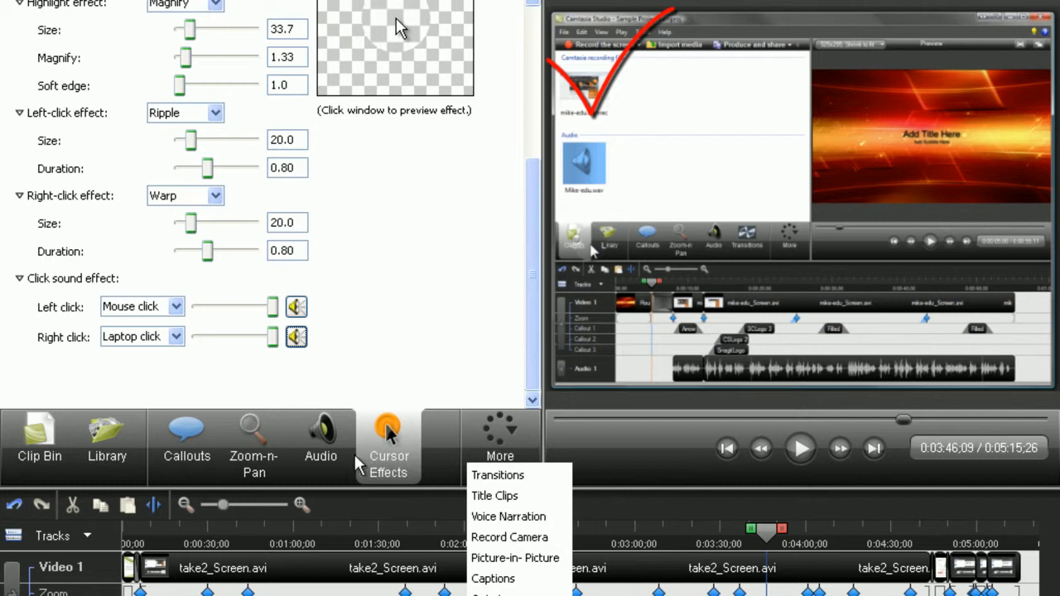
click(274, 452)
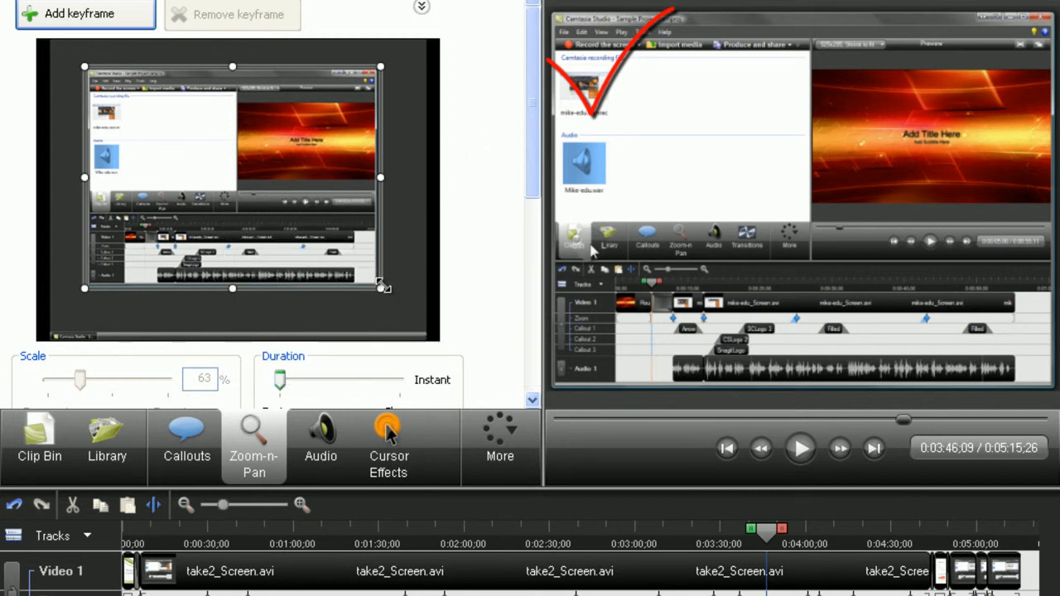
drag(394, 291, 426, 306)
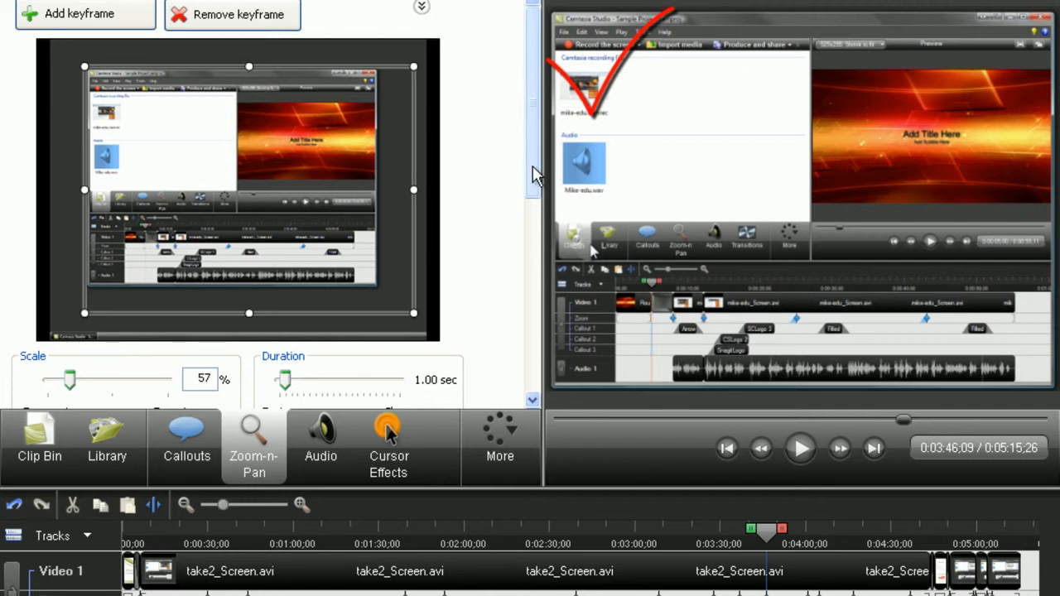
scroll(530, 182, down, 2)
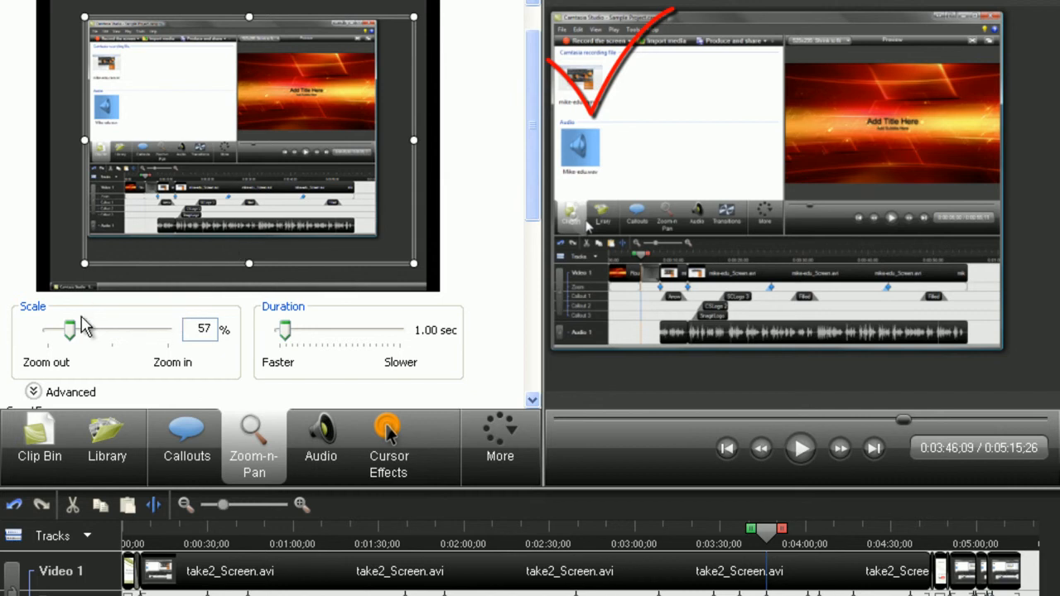
mouse_move(51, 330)
mouse_down()
mouse_move(138, 332)
mouse_move(31, 326)
mouse_up()
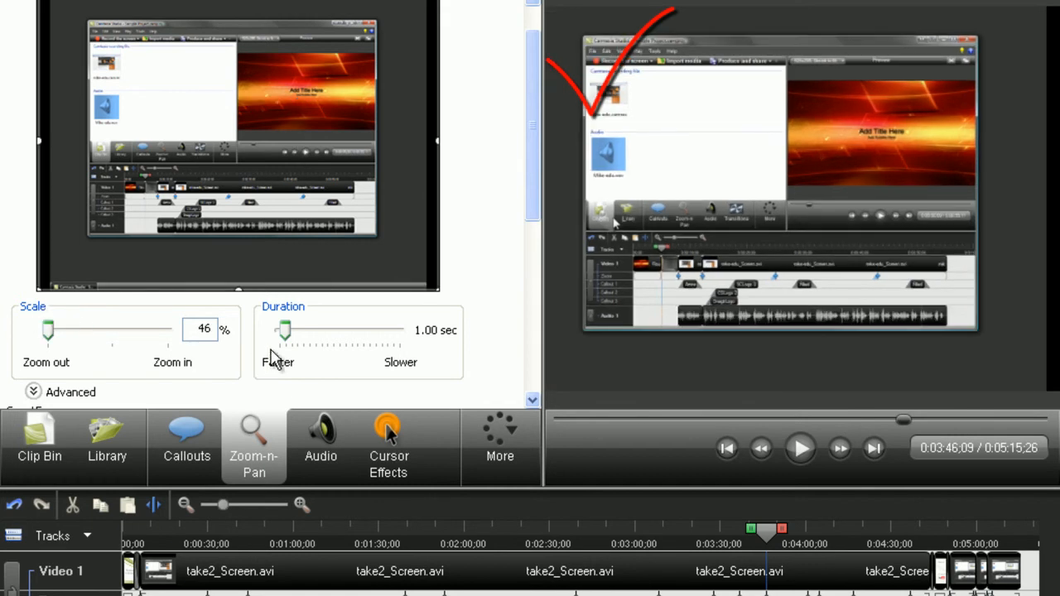
Try a slower duration for the new zoom keyframe and set it to Instant.
drag(284, 336, 354, 331)
key(Home)
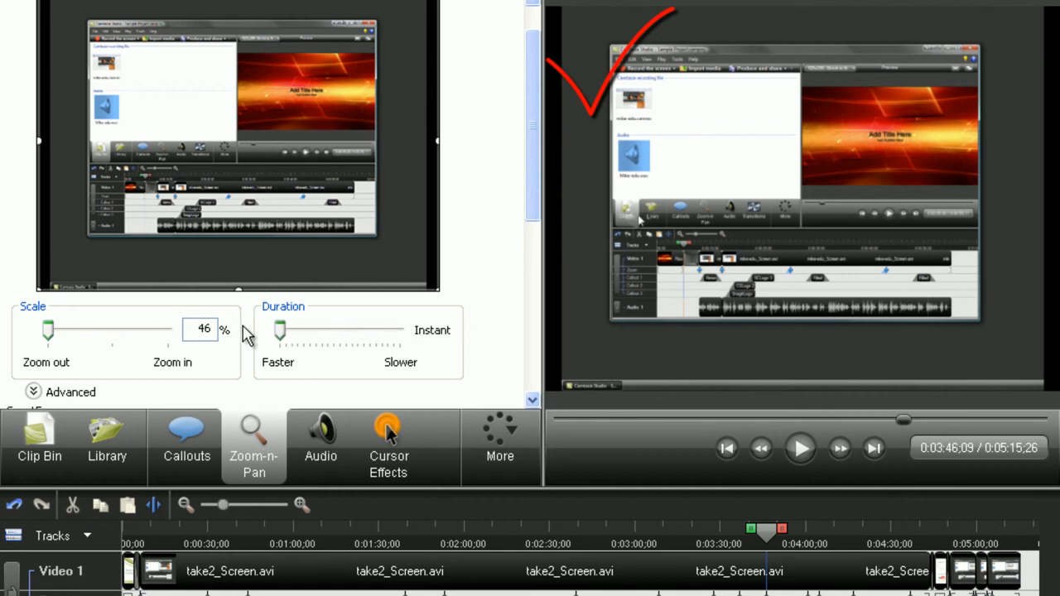
drag(539, 202, 520, 157)
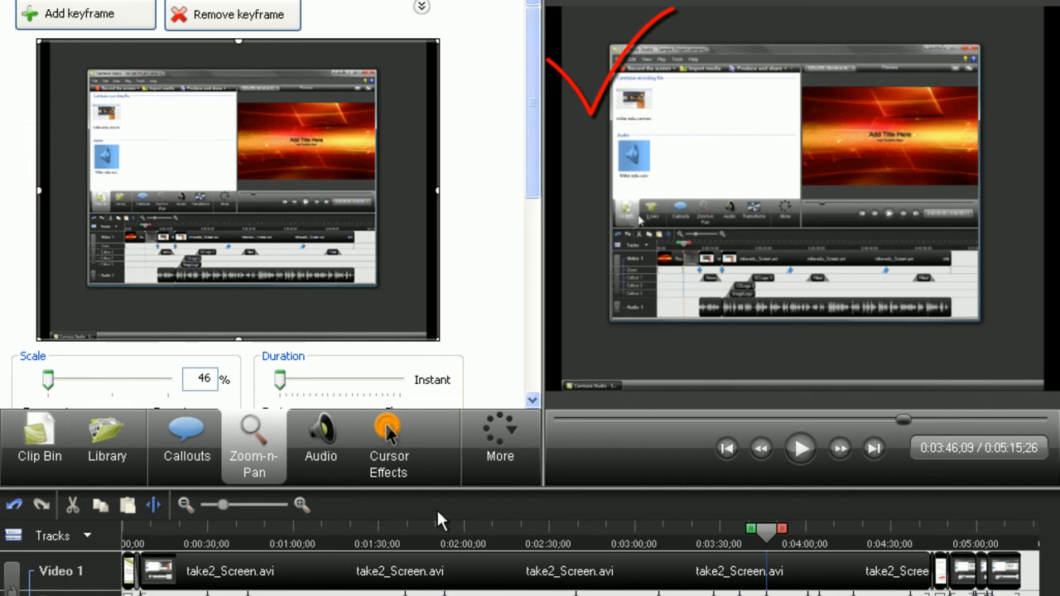